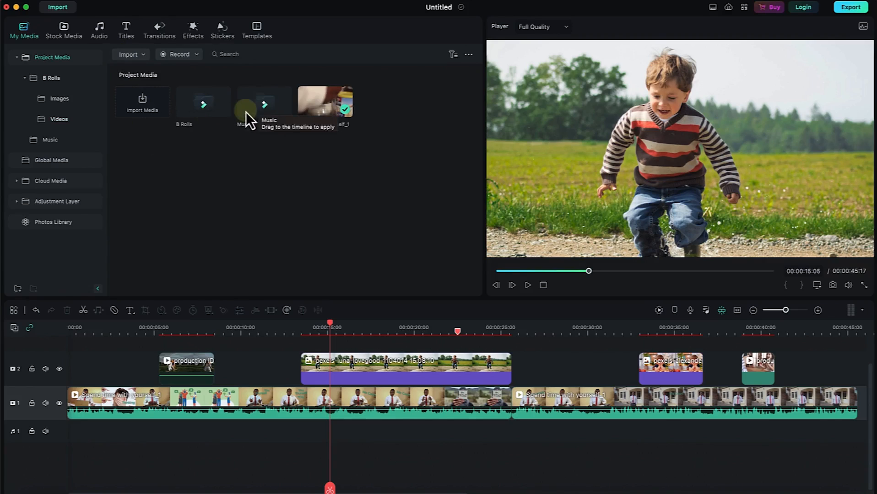
Place the lifelike-126735 track from the Music folder on audio track 1 at the start of the timeline.
{"action": "double_click", "coordinate": [247, 101]}
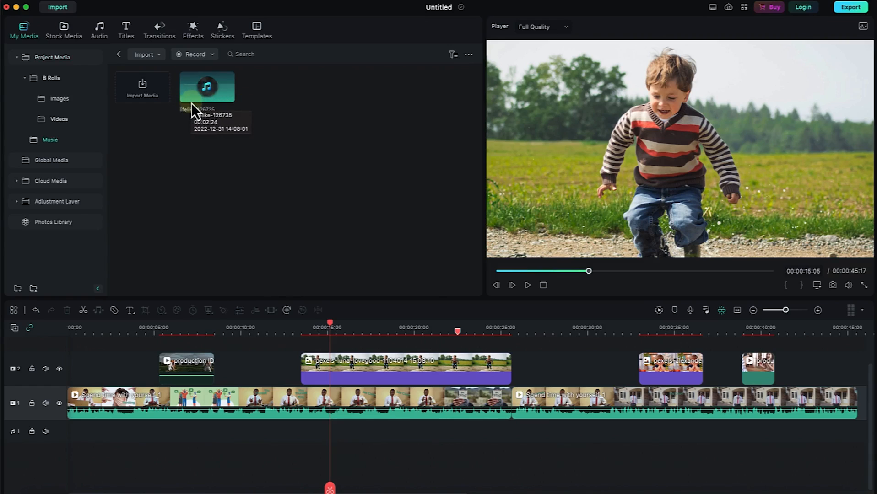
{"action": "left_click_drag", "start_coordinate": [190, 101], "coordinate": [67, 430]}
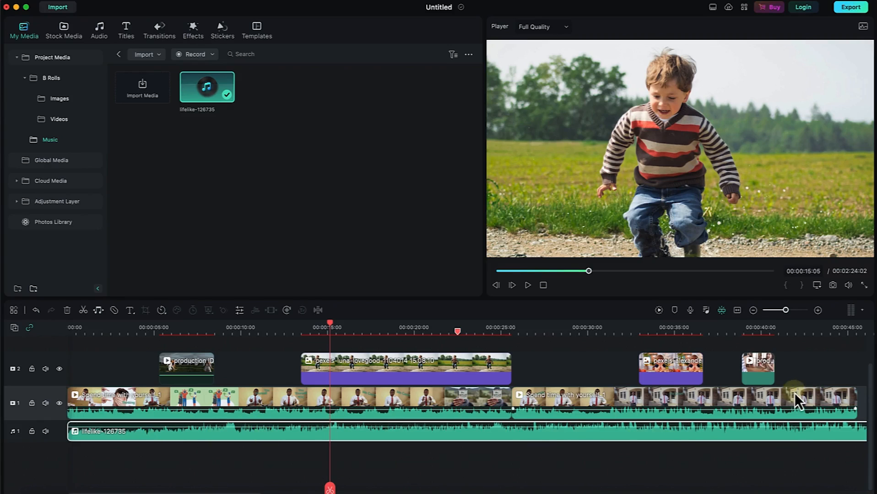
Try trimming the end of the lifelike-126735 music clip back to the end of the video clips, and undo the trim.
{"action": "left_click", "coordinate": [782, 311]}
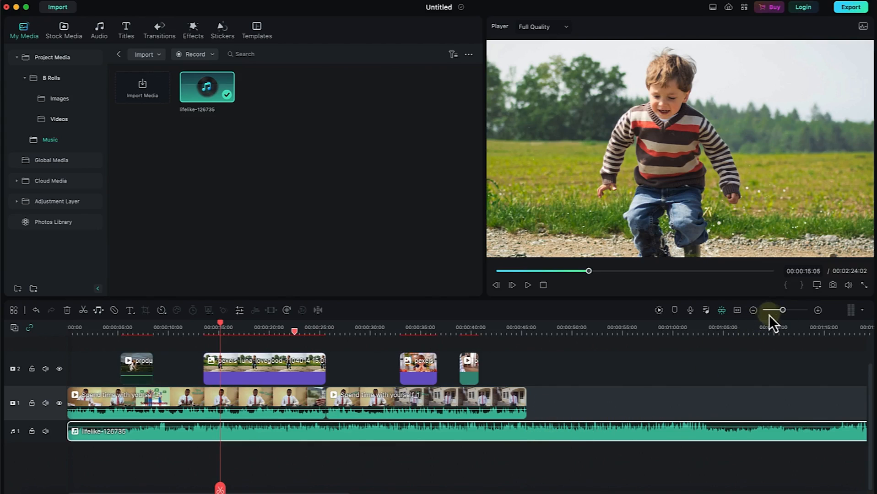
{"action": "left_click", "coordinate": [737, 314]}
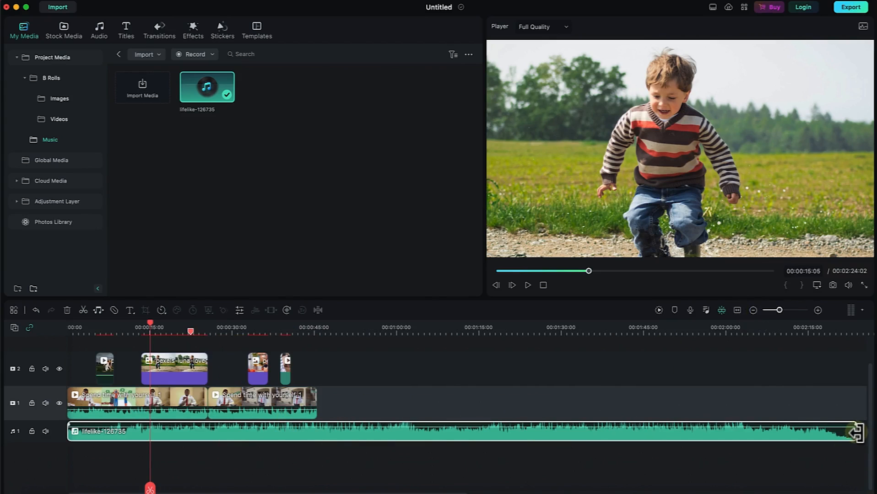
{"action": "left_click_drag", "start_coordinate": [855, 434], "coordinate": [317, 448]}
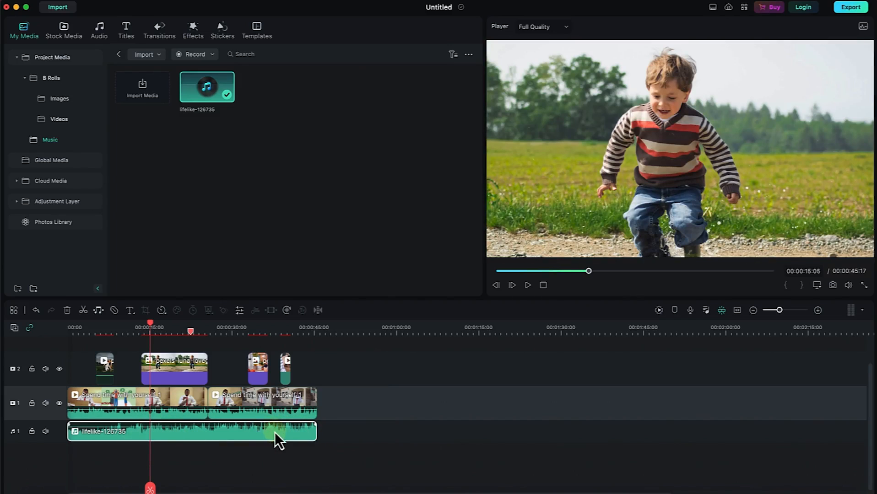
{"action": "key", "text": "super+z"}
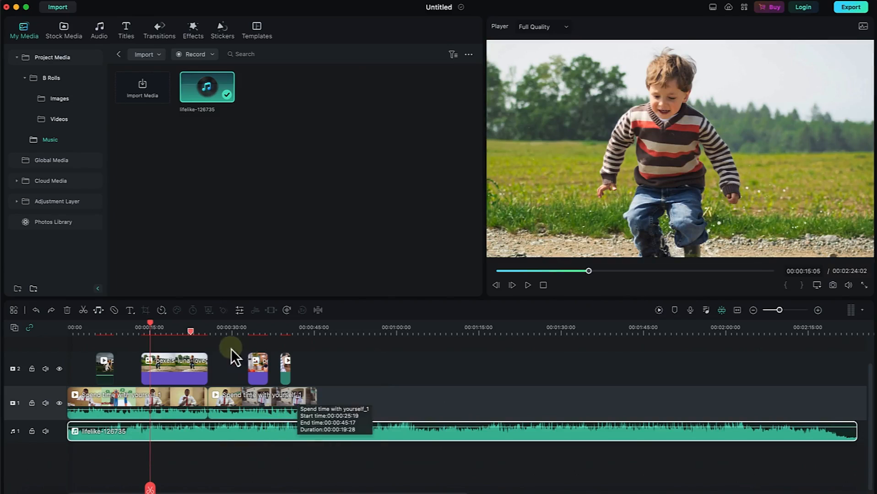
Split the music clip where the last video clip ends and delete the leftover part after the cut.
{"action": "key", "text": "c"}
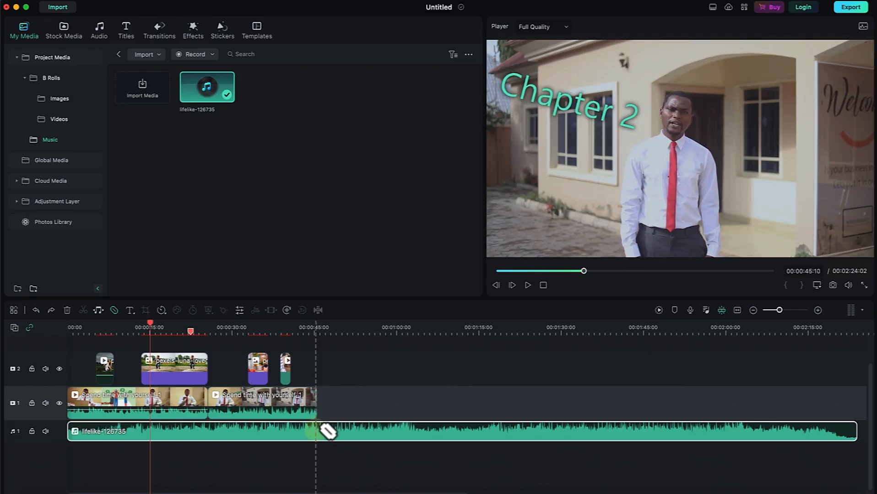
{"action": "left_click", "coordinate": [316, 431]}
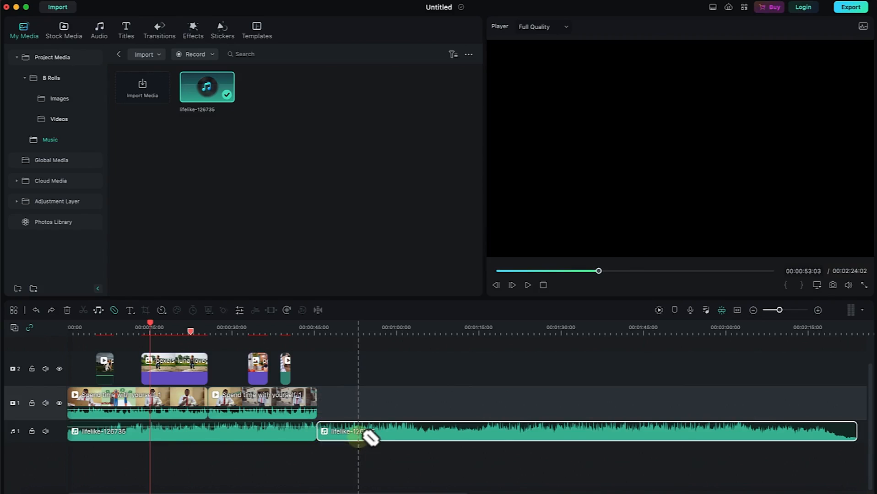
{"action": "key", "text": "v"}
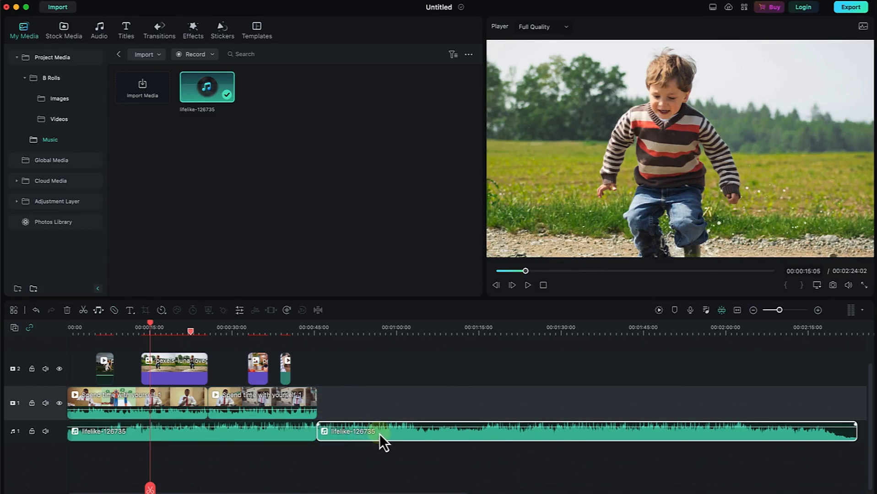
{"action": "key", "text": "Delete"}
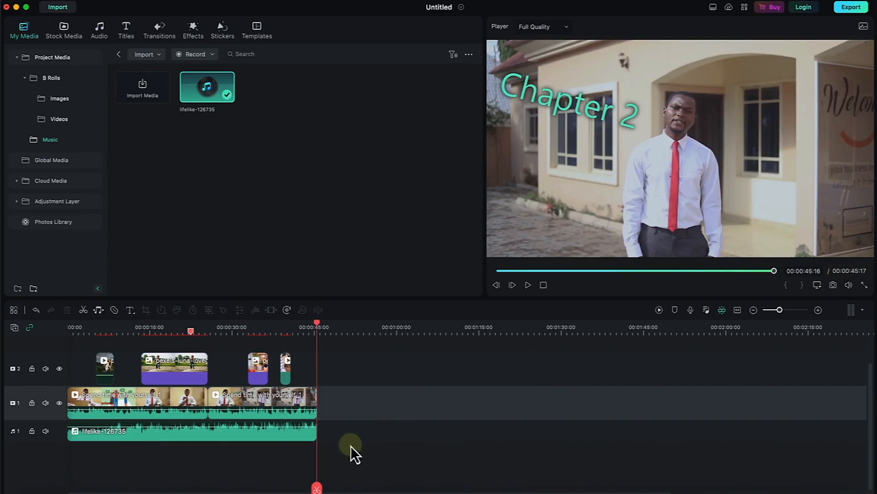
Lower the volume of the music clip directly on the timeline.
{"action": "left_click", "coordinate": [256, 434]}
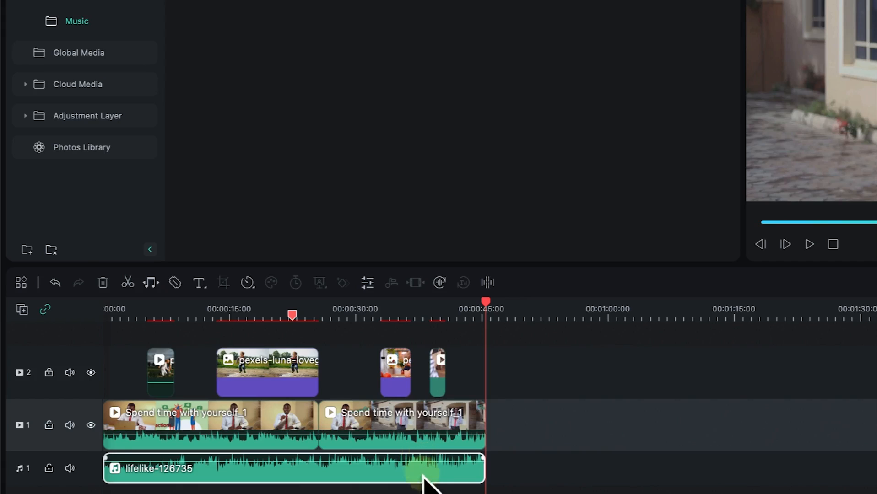
{"action": "left_click_drag", "start_coordinate": [416, 463], "coordinate": [412, 477]}
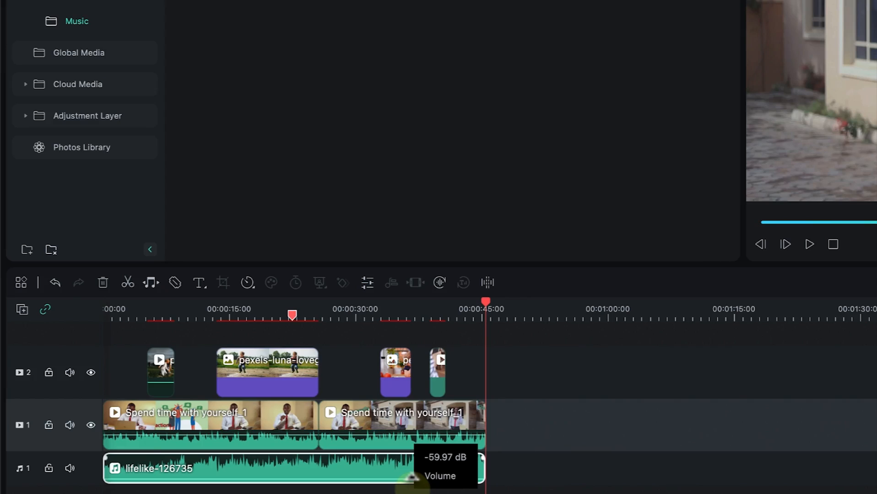
{"action": "mouse_move", "coordinate": [411, 478]}
{"action": "left_mouse_down"}
{"action": "mouse_move", "coordinate": [407, 435]}
{"action": "mouse_move", "coordinate": [410, 468]}
{"action": "left_mouse_up"}
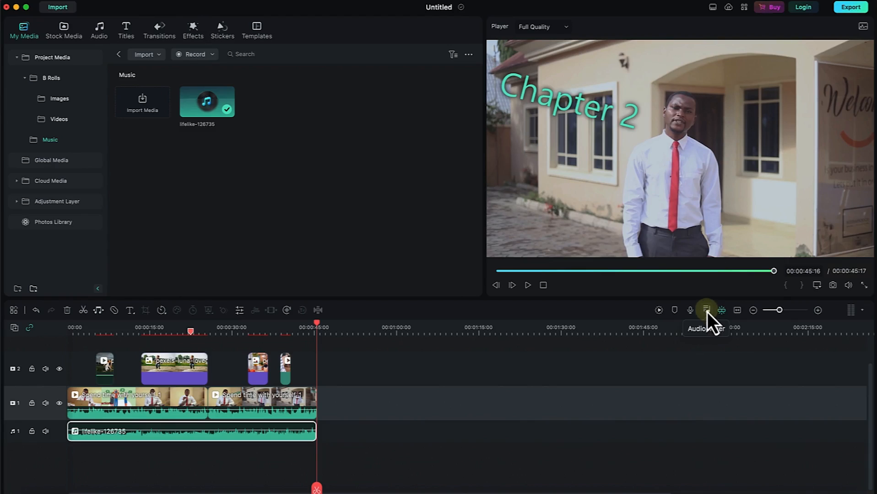
Set the Audio 1 track level to -44.2 dB in the Audio Mixer and apply it.
{"action": "left_click", "coordinate": [706, 310]}
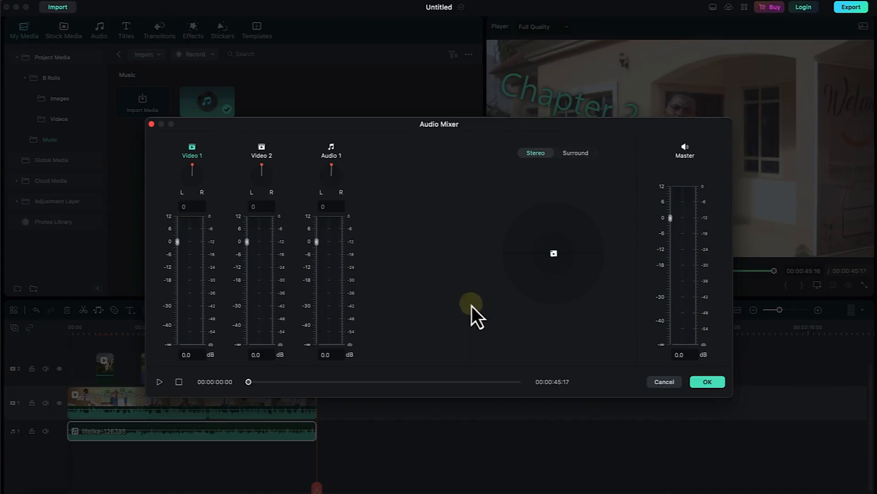
{"action": "left_click_drag", "start_coordinate": [380, 124], "coordinate": [489, 85]}
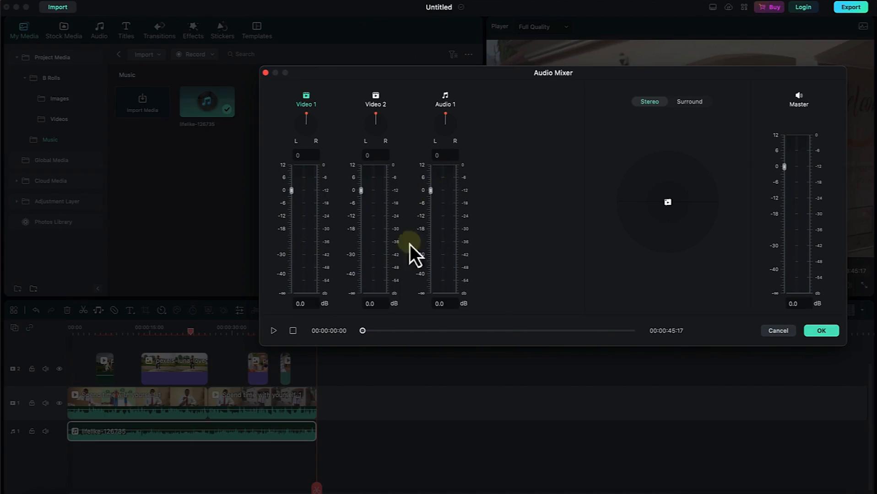
{"action": "left_click_drag", "start_coordinate": [431, 194], "coordinate": [426, 231]}
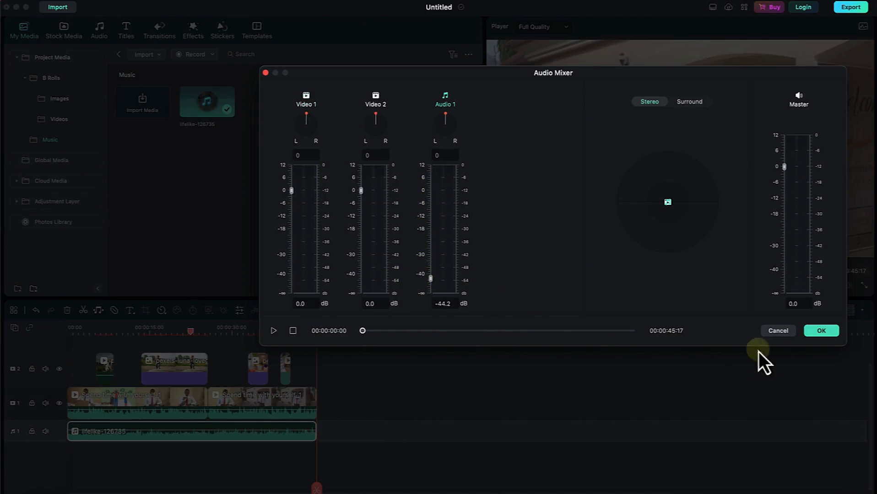
{"action": "left_click", "coordinate": [820, 331]}
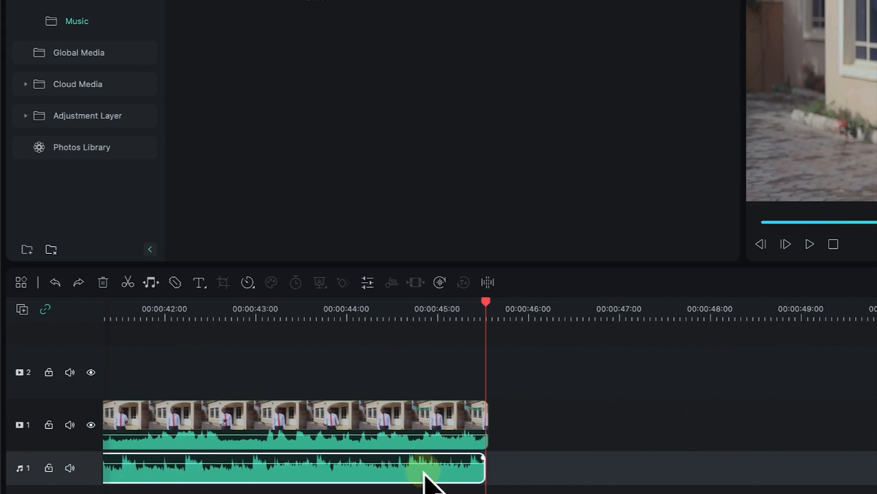
Add a fade-out of about 0.8 s and a fade-in of about 2 s to the music clip on the timeline.
{"action": "left_click", "coordinate": [480, 459]}
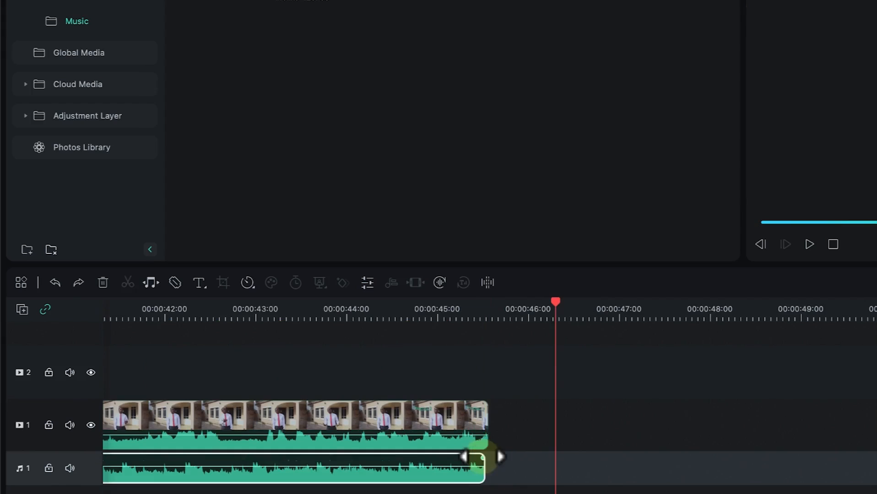
{"action": "left_click_drag", "start_coordinate": [484, 456], "coordinate": [407, 458]}
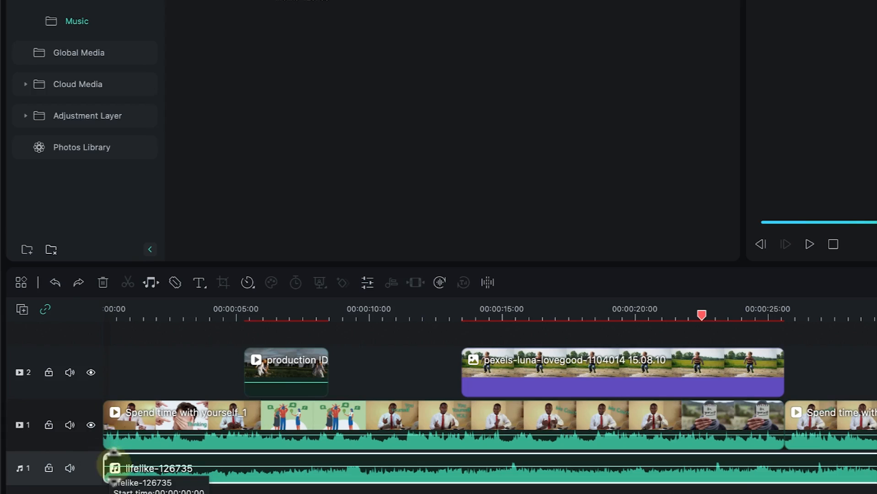
{"action": "left_click_drag", "start_coordinate": [103, 455], "coordinate": [141, 484]}
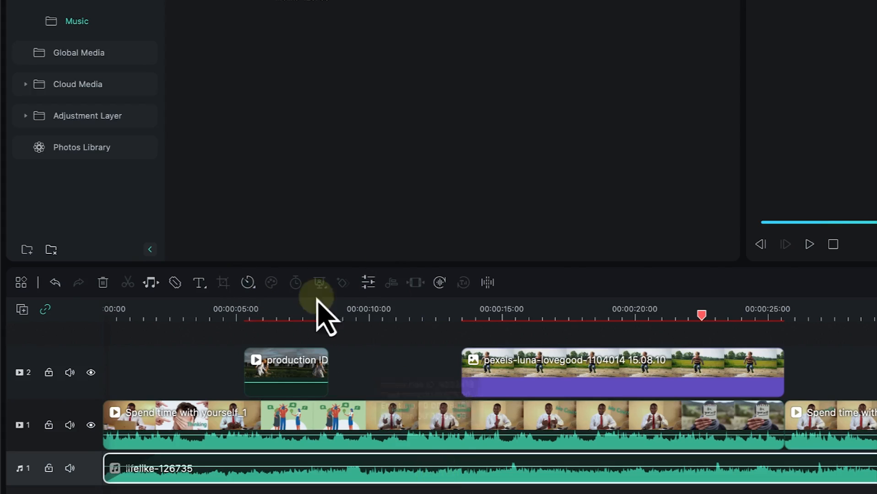
Set the music clip's Fade In to 2.5 s and Fade Out to 3.0 s in its audio settings.
{"action": "left_click", "coordinate": [368, 282]}
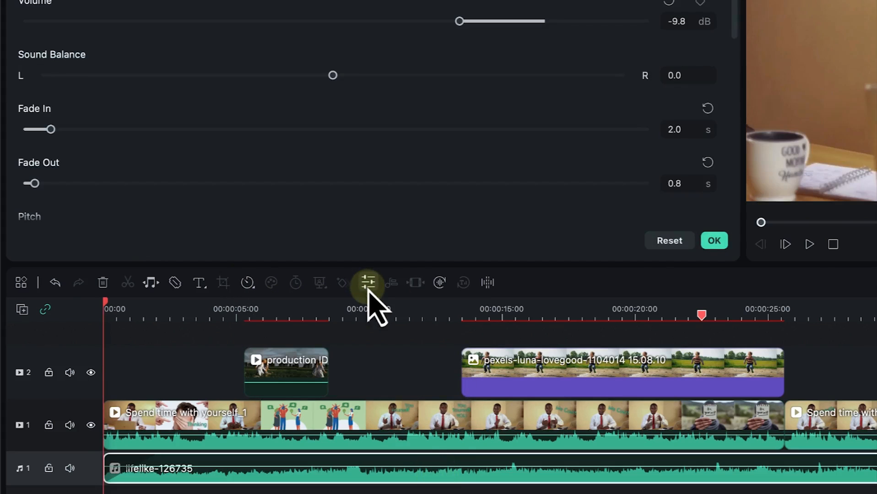
{"action": "mouse_move", "coordinate": [53, 134]}
{"action": "left_mouse_down"}
{"action": "mouse_move", "coordinate": [112, 133]}
{"action": "mouse_move", "coordinate": [30, 139]}
{"action": "mouse_move", "coordinate": [66, 137]}
{"action": "left_mouse_up"}
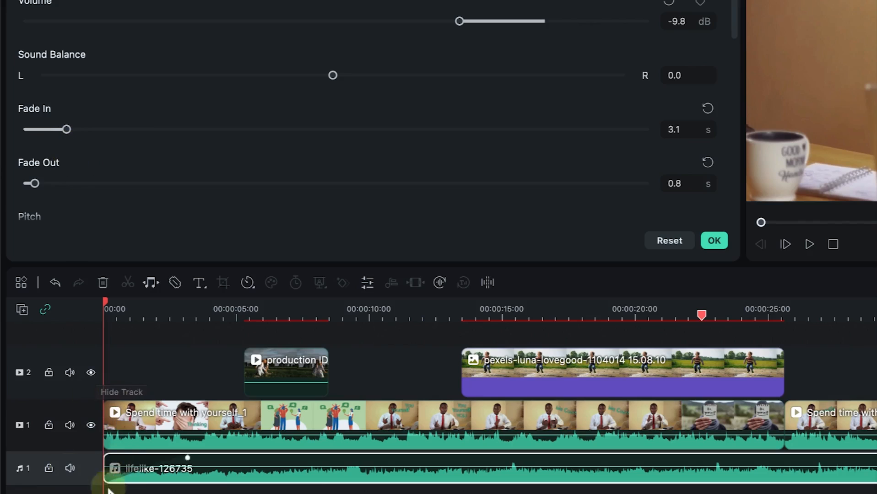
{"action": "left_click_drag", "start_coordinate": [67, 134], "coordinate": [44, 137]}
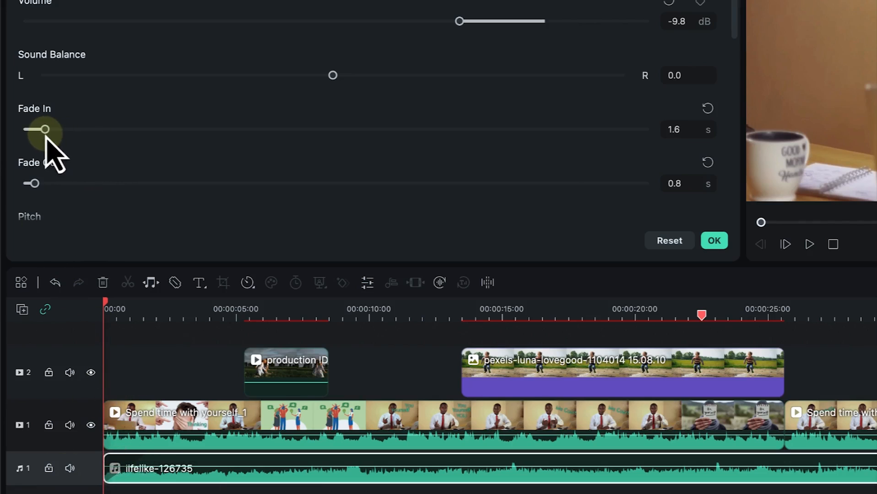
{"action": "left_click_drag", "start_coordinate": [35, 184], "coordinate": [93, 201]}
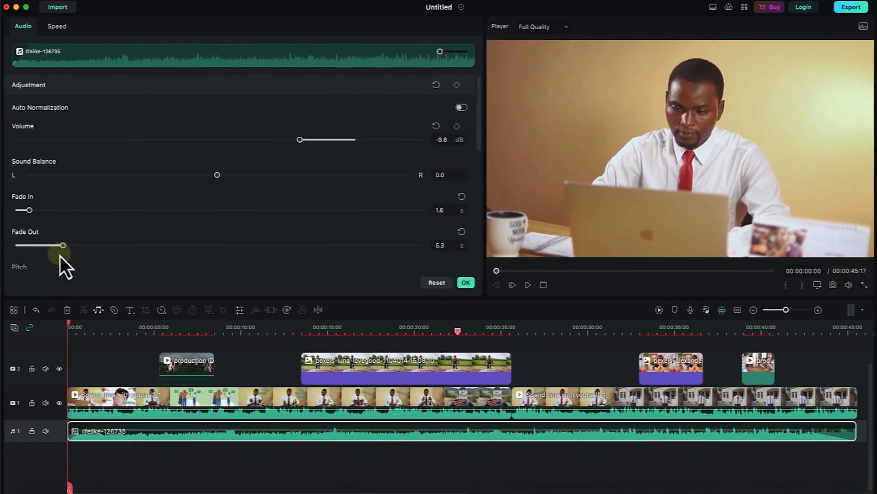
{"action": "left_click_drag", "start_coordinate": [60, 256], "coordinate": [40, 252]}
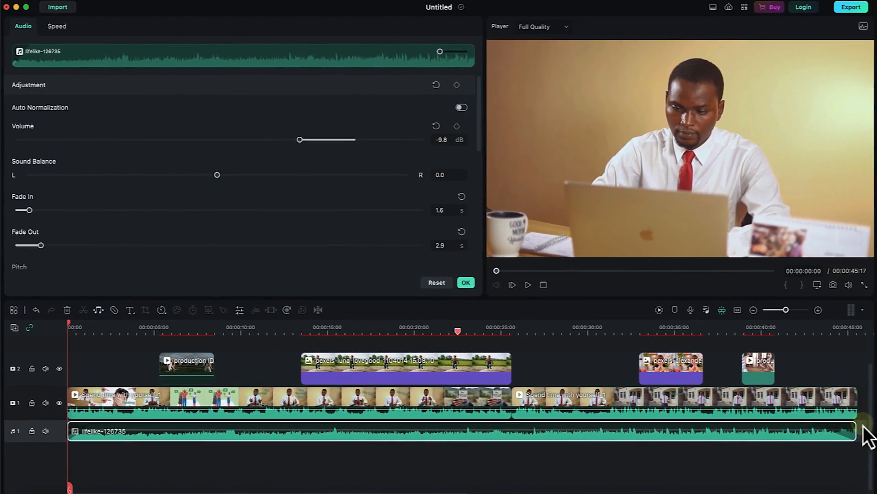
{"action": "left_click_drag", "start_coordinate": [48, 251], "coordinate": [73, 259]}
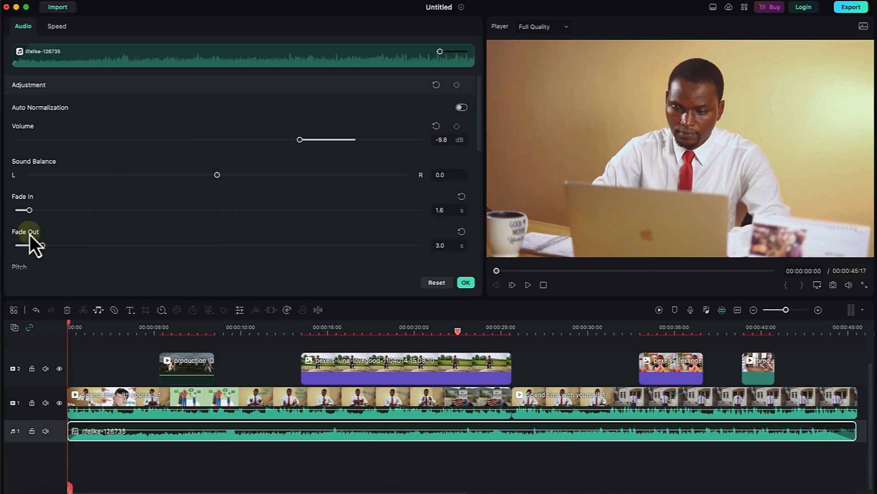
{"action": "left_click_drag", "start_coordinate": [35, 213], "coordinate": [42, 214]}
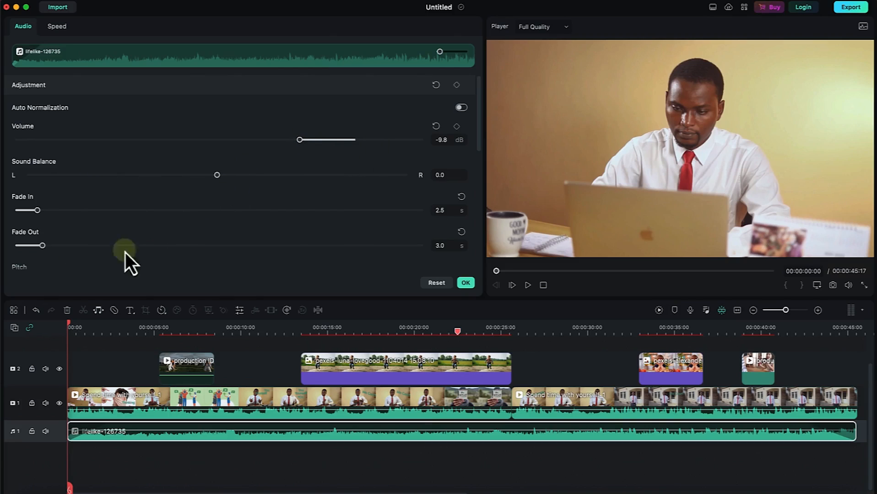
Examine the music clip's pitch, Audio Ducking, Equalizer and Denoise options, and try lowering the DeReverb amount.
{"action": "scroll", "coordinate": [125, 229], "scroll_direction": "down", "scroll_amount": 3}
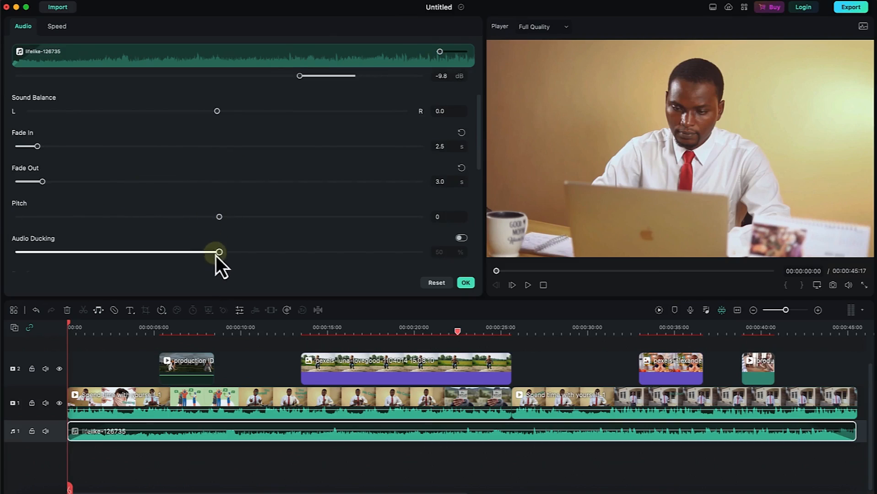
{"action": "scroll", "coordinate": [230, 234], "scroll_direction": "down", "scroll_amount": 5}
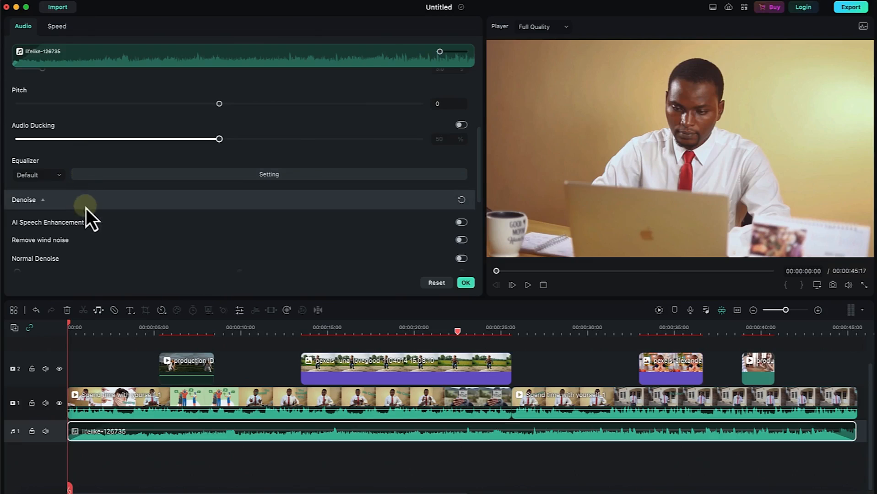
{"action": "scroll", "coordinate": [158, 236], "scroll_direction": "down", "scroll_amount": 4}
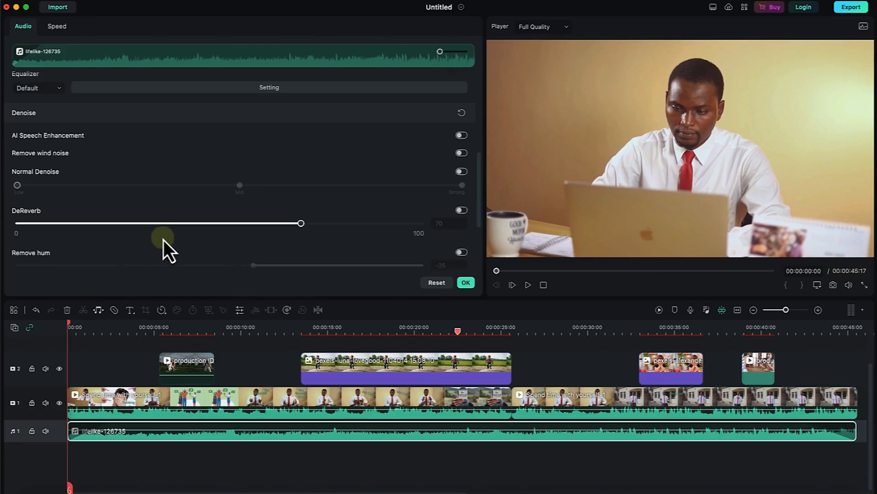
{"action": "scroll", "coordinate": [117, 205], "scroll_direction": "down", "scroll_amount": 1}
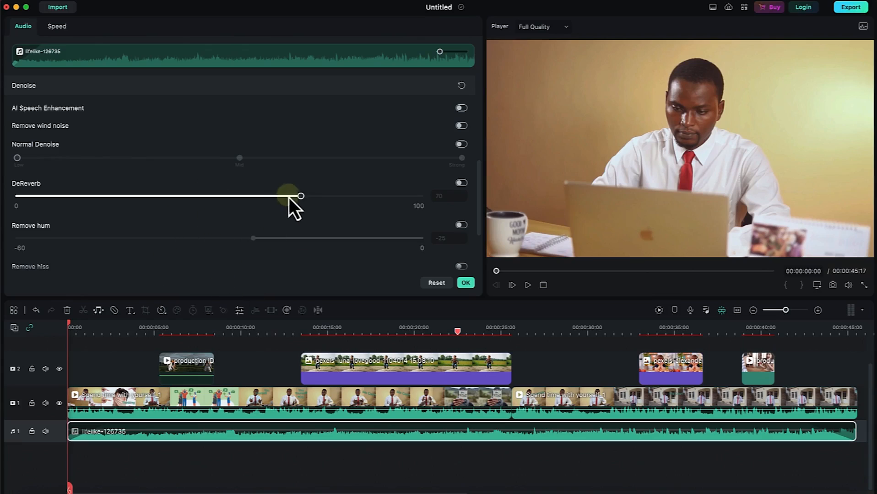
{"action": "left_click", "coordinate": [300, 196]}
{"action": "left_click_drag", "start_coordinate": [300, 197], "coordinate": [178, 196]}
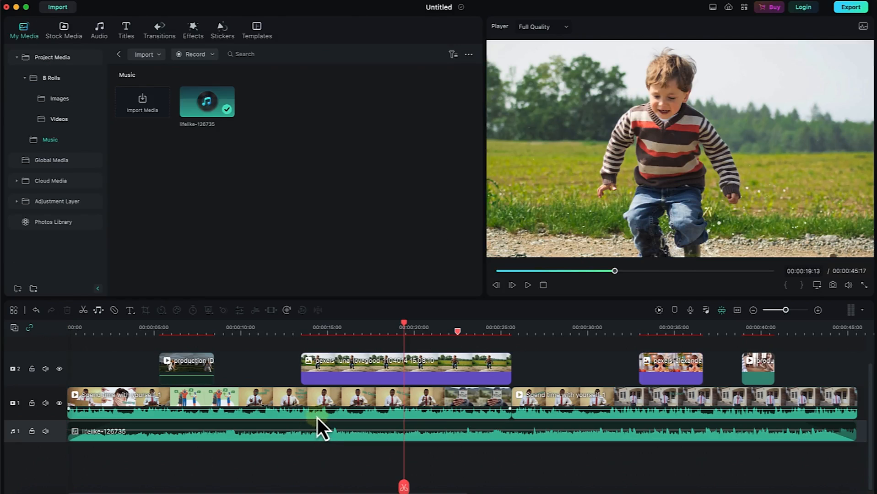
Add a volume keyframe at about 10.5 s in the first Spend time with yourself_1 video clip.
{"action": "left_click", "coordinate": [317, 417]}
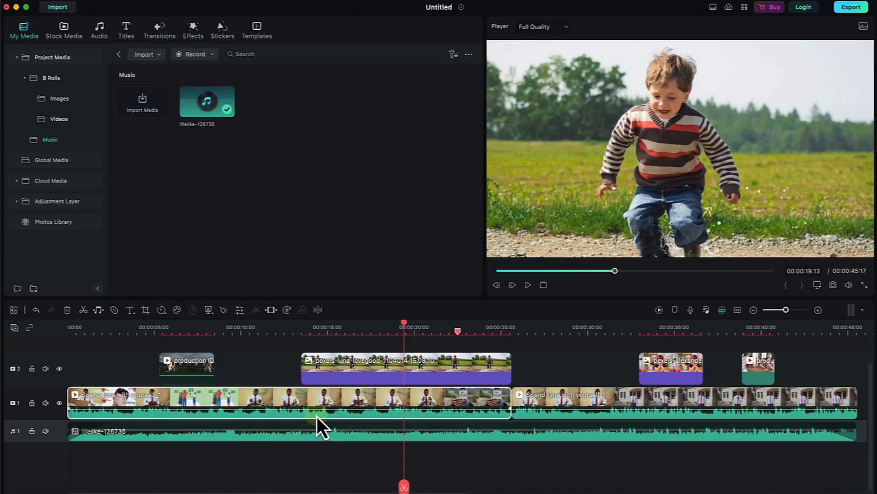
{"action": "left_click_drag", "start_coordinate": [405, 329], "coordinate": [245, 337]}
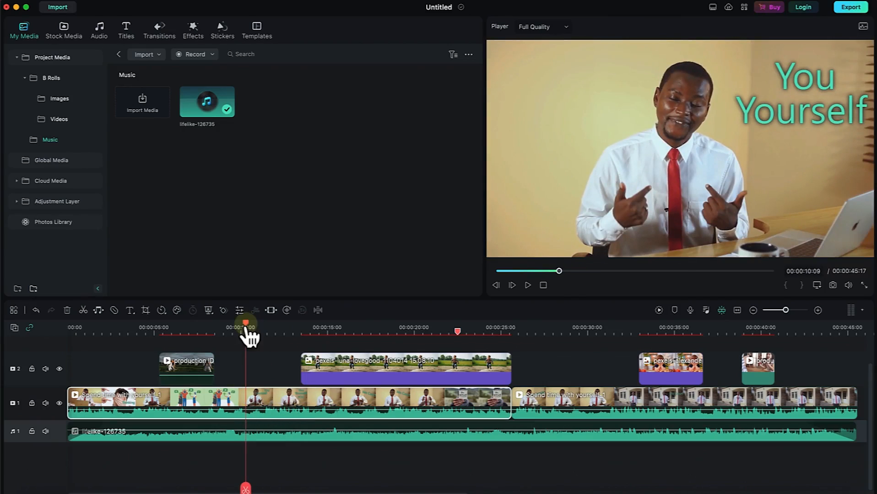
{"action": "mouse_move", "coordinate": [247, 332]}
{"action": "left_mouse_down"}
{"action": "mouse_move", "coordinate": [300, 341]}
{"action": "mouse_move", "coordinate": [251, 343]}
{"action": "left_mouse_up"}
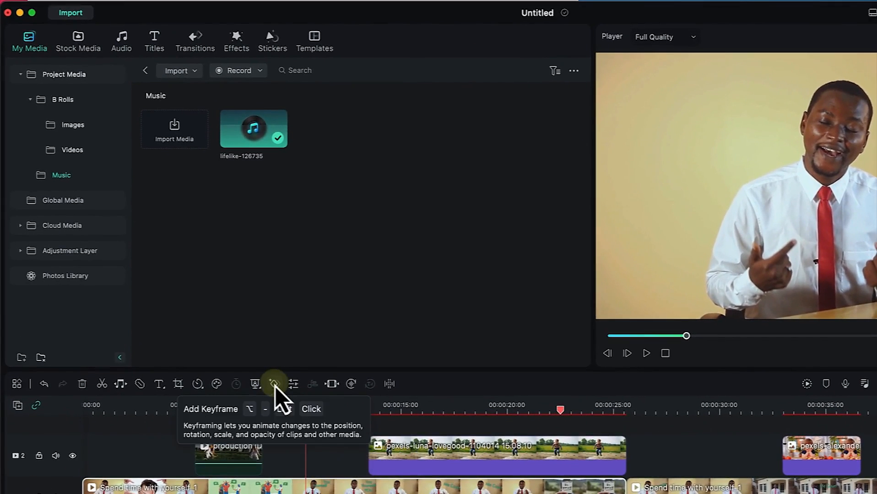
{"action": "left_click", "coordinate": [275, 386]}
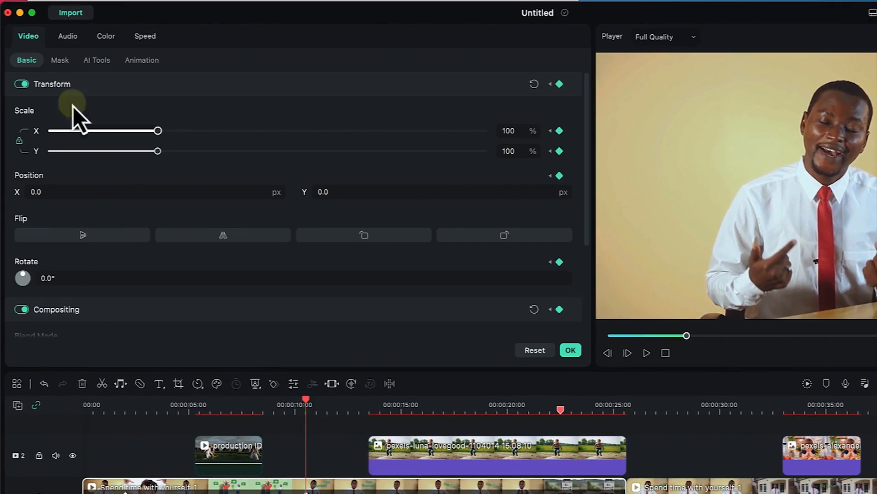
{"action": "left_click", "coordinate": [71, 40]}
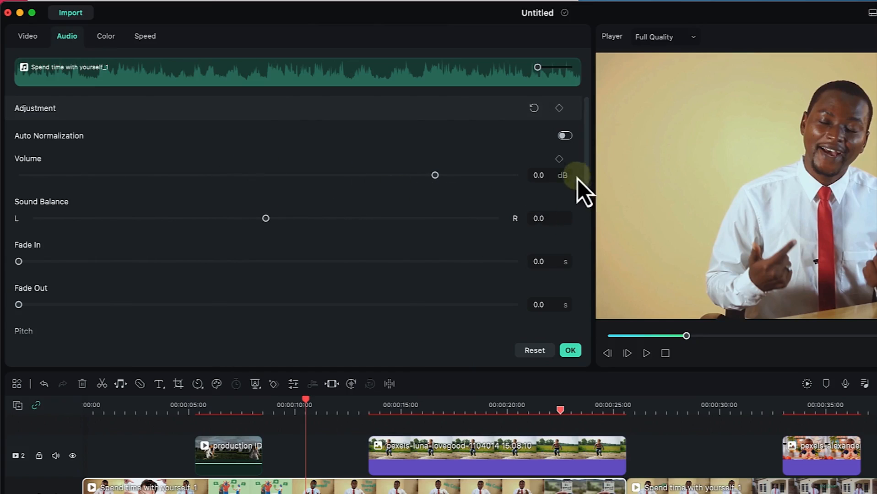
{"action": "left_click", "coordinate": [560, 160]}
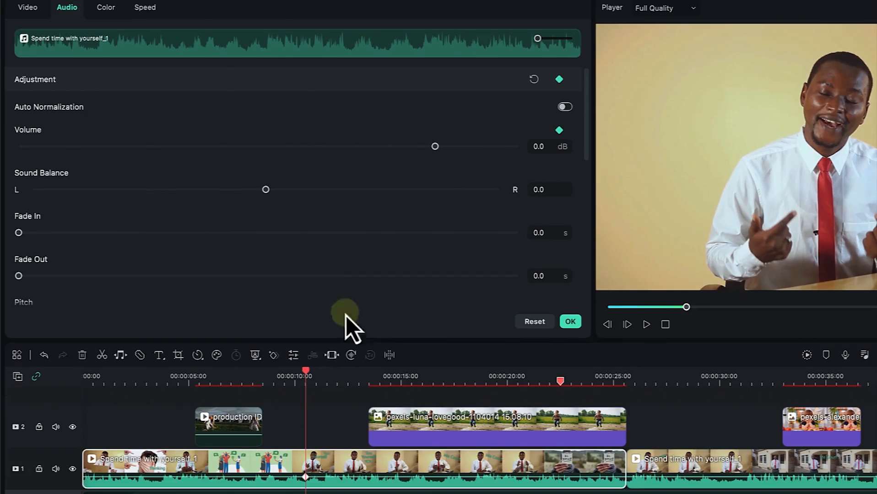
Add a second volume keyframe to the clip a few frames after the one at about 10.5 s.
{"action": "left_click", "coordinate": [307, 399]}
{"action": "left_click_drag", "start_coordinate": [308, 369], "coordinate": [309, 371]}
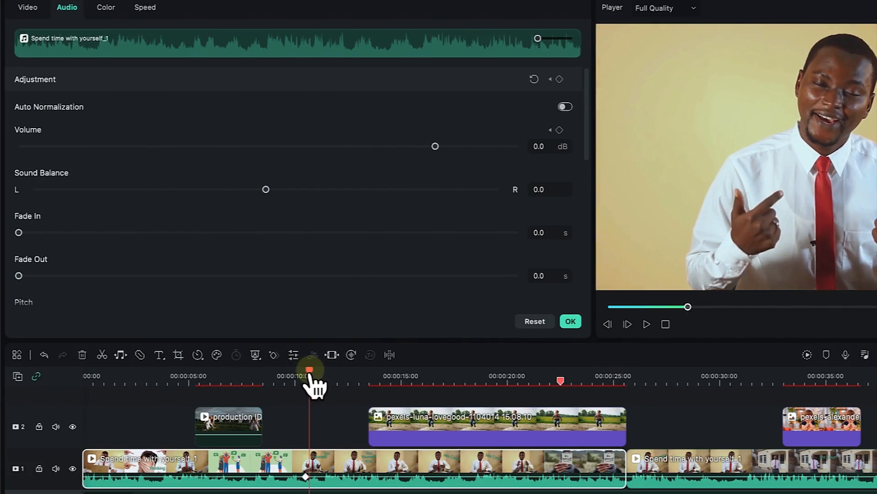
{"action": "left_click", "coordinate": [559, 130]}
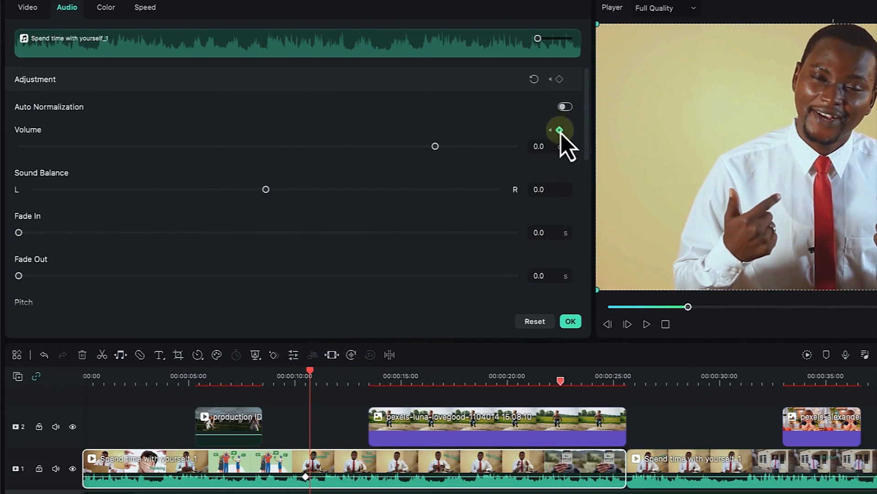
Add two closely spaced volume keyframes to the clip at the start of the pexels-luna-lovegood image, about 13.5 s.
{"action": "left_click_drag", "start_coordinate": [307, 381], "coordinate": [376, 396]}
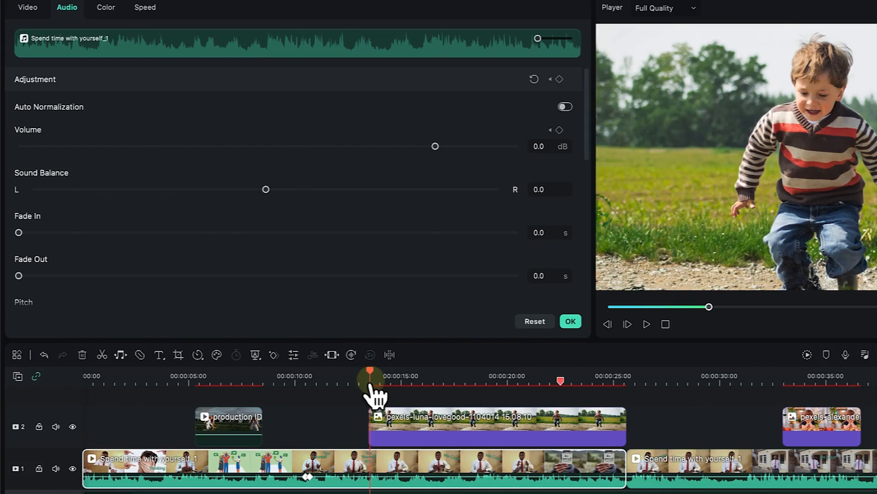
{"action": "left_click", "coordinate": [559, 130]}
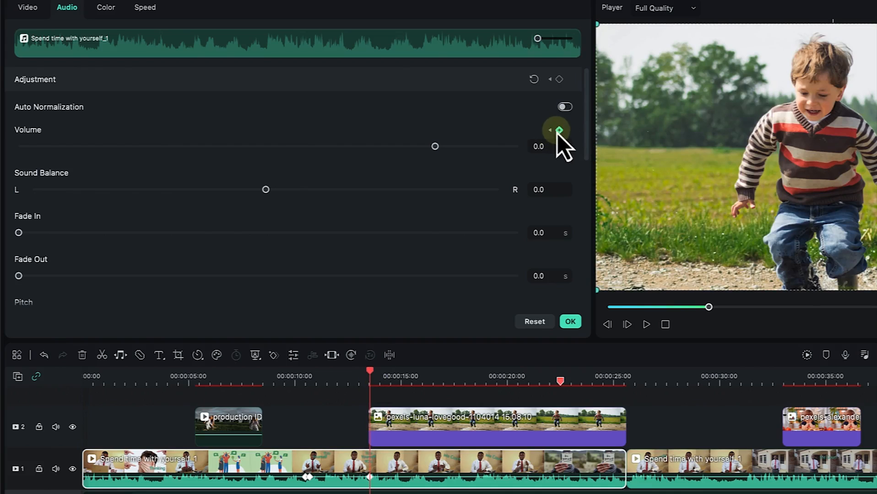
{"action": "left_click", "coordinate": [372, 371]}
{"action": "left_click_drag", "start_coordinate": [371, 373], "coordinate": [374, 373]}
{"action": "left_click", "coordinate": [558, 130]}
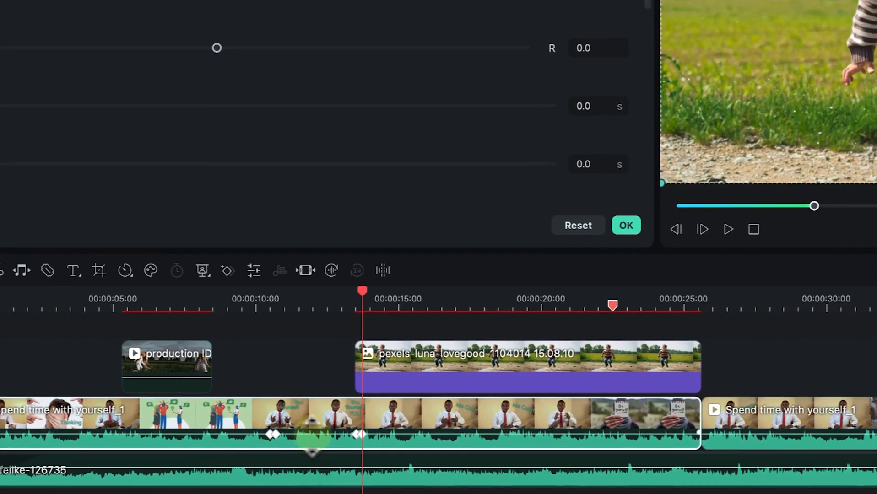
Lower the clip's volume line between the two keyframe pairs, and raise that section again.
{"action": "left_click_drag", "start_coordinate": [312, 437], "coordinate": [310, 457]}
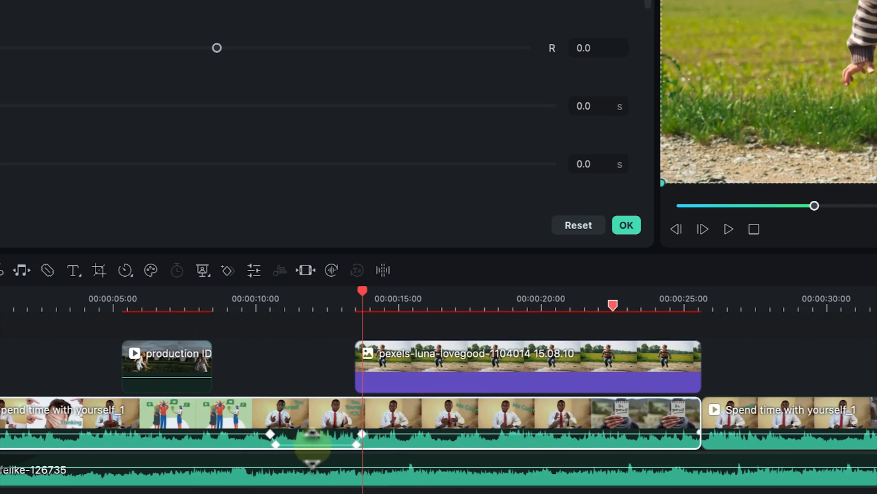
{"action": "left_click", "coordinate": [311, 445]}
{"action": "left_click_drag", "start_coordinate": [311, 444], "coordinate": [319, 426]}
Lower the volume line before the first and after the last keyframe, and raise the second keyframe to 12 dB.
{"action": "left_click_drag", "start_coordinate": [222, 439], "coordinate": [218, 447]}
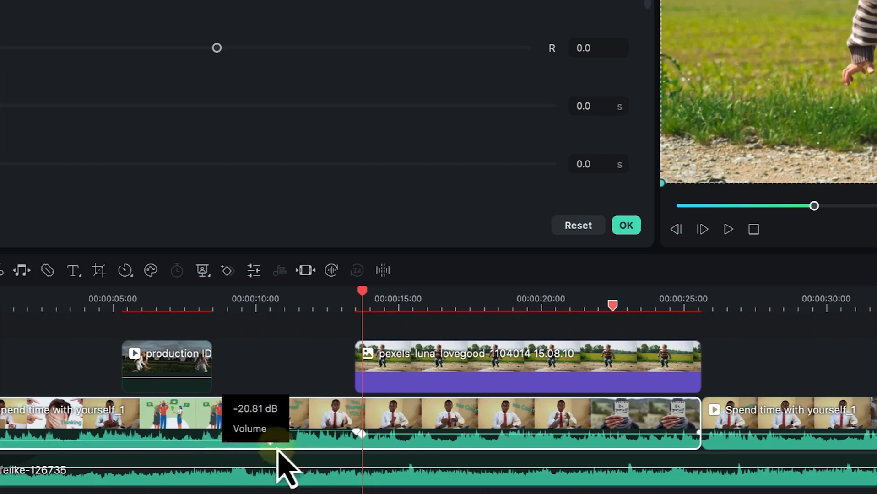
{"action": "left_click_drag", "start_coordinate": [445, 435], "coordinate": [448, 447]}
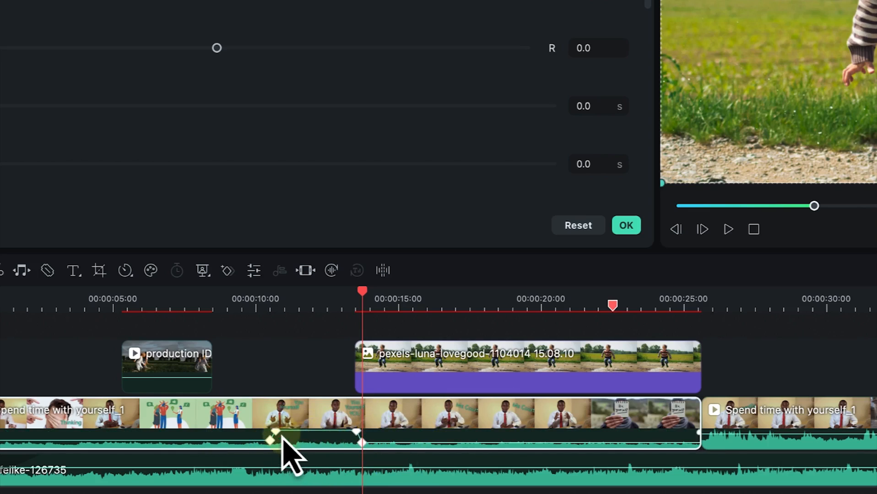
{"action": "mouse_move", "coordinate": [281, 438]}
{"action": "mouse_move", "coordinate": [281, 437]}
{"action": "left_mouse_down"}
{"action": "mouse_move", "coordinate": [310, 434]}
{"action": "mouse_move", "coordinate": [284, 433]}
{"action": "left_mouse_up"}
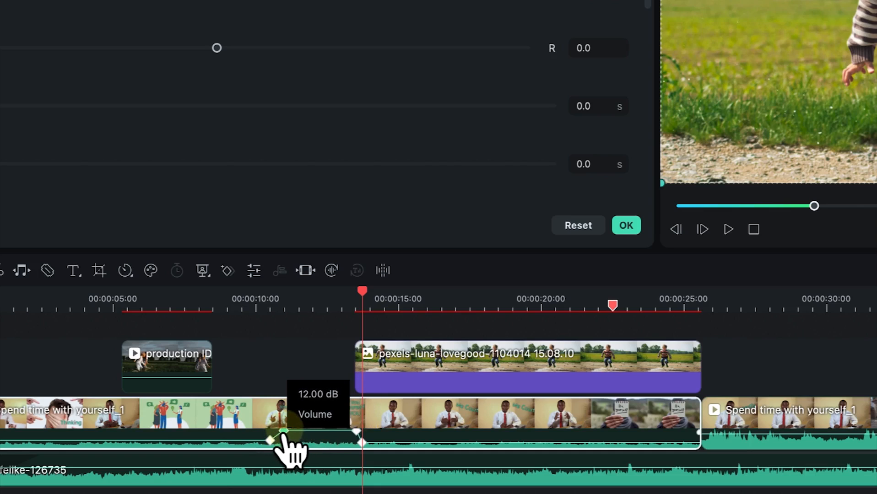
{"action": "left_click_drag", "start_coordinate": [358, 435], "coordinate": [361, 443]}
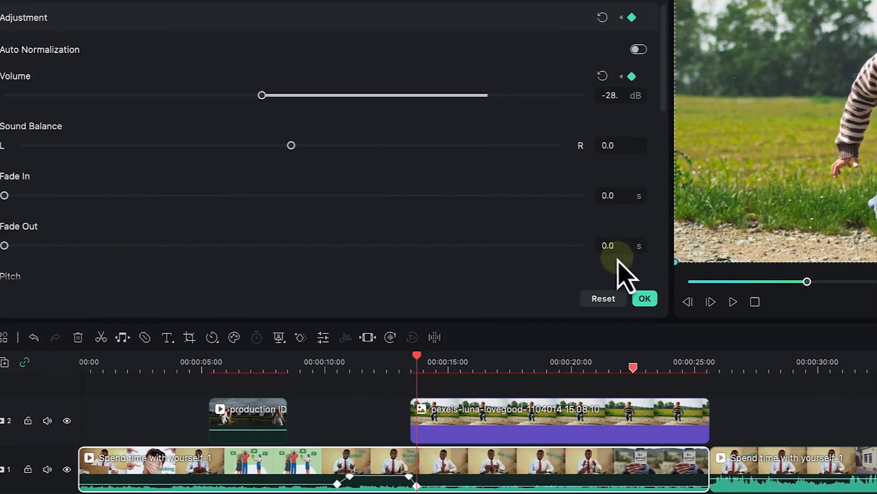
Reset the video clip's audio settings to clear the volume keyframes, and close its settings.
{"action": "left_click", "coordinate": [602, 300]}
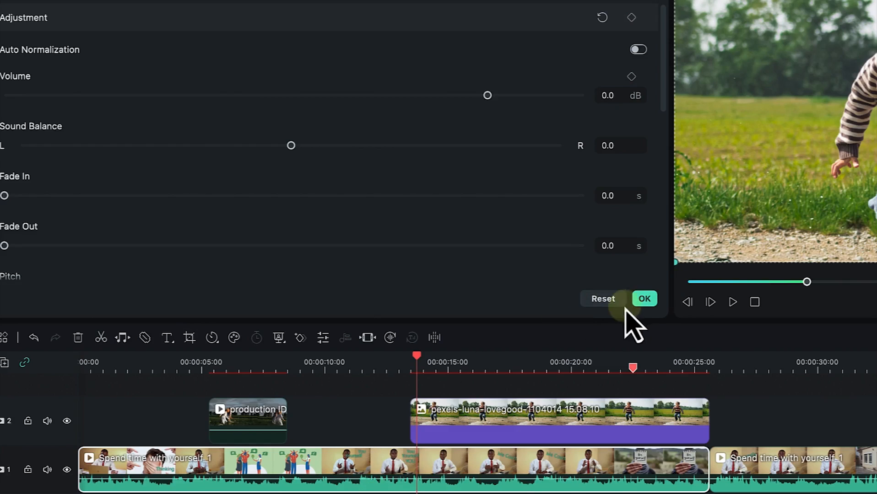
{"action": "left_click", "coordinate": [643, 300]}
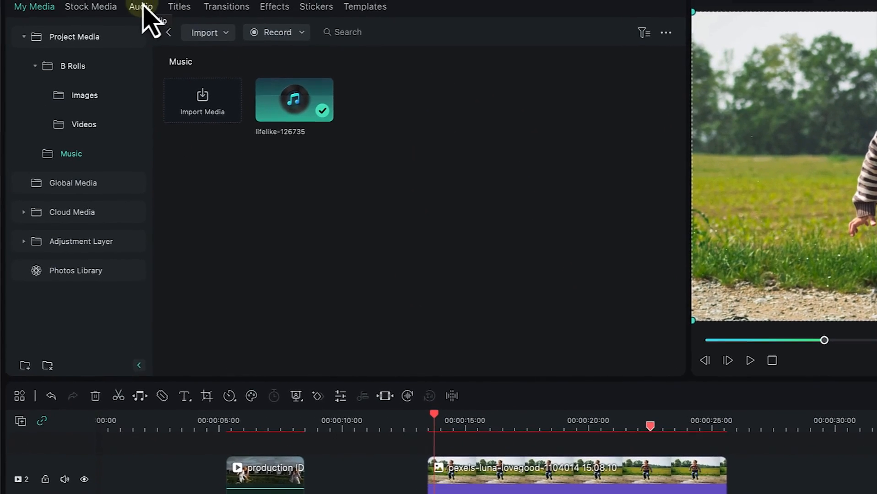
Look through the Sound Effect and Travel & Vlog categories of the audio library, previewing the Atomic Bomb sound.
{"action": "left_click", "coordinate": [142, 6]}
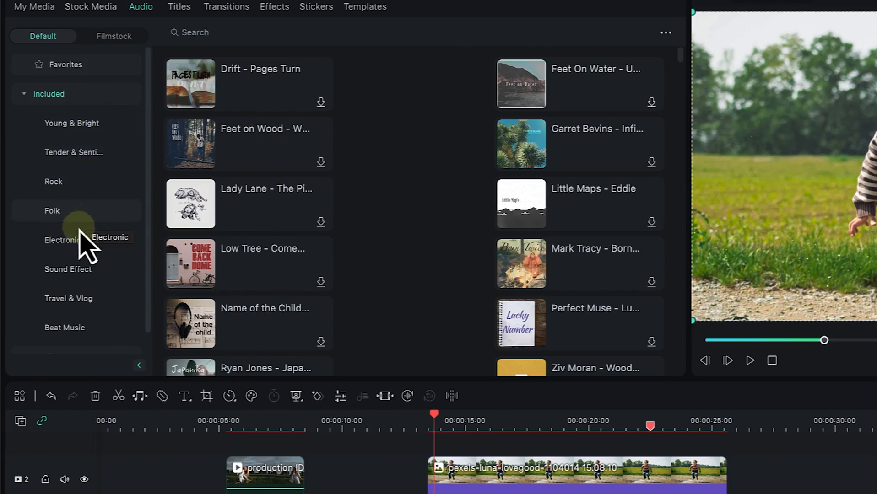
{"action": "left_click", "coordinate": [80, 271]}
{"action": "left_click", "coordinate": [189, 83]}
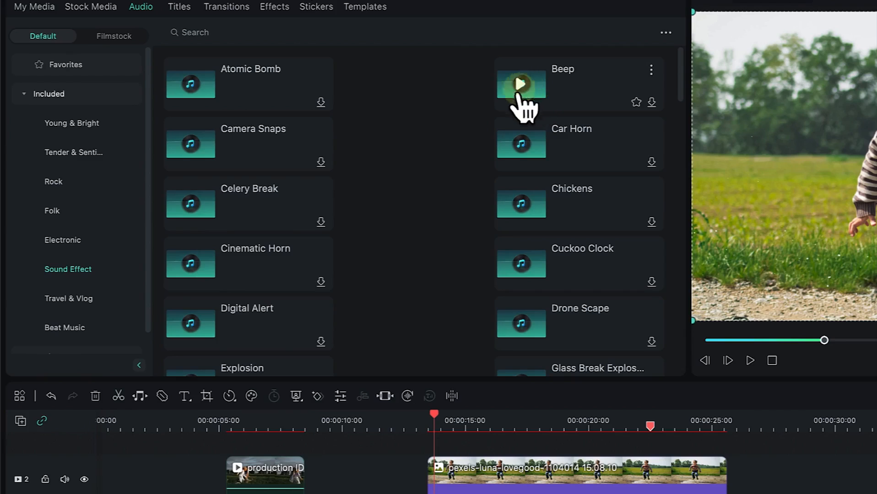
{"action": "left_click", "coordinate": [52, 307]}
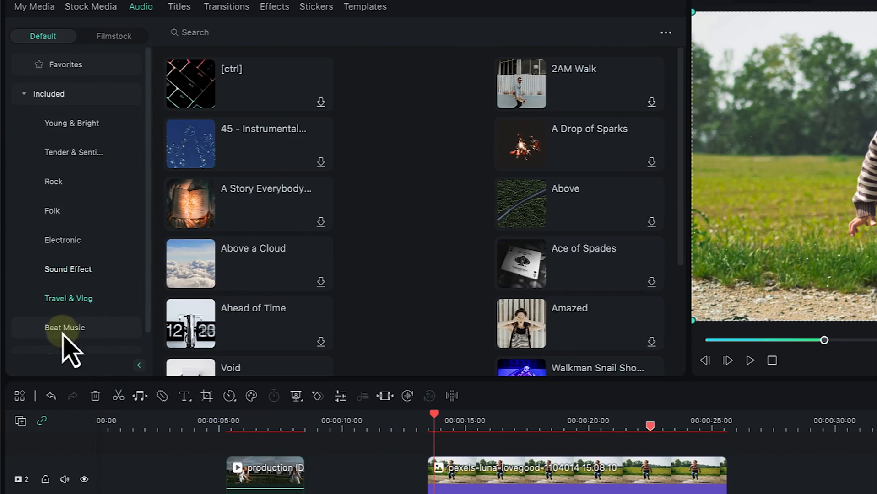
{"action": "scroll", "coordinate": [236, 256], "scroll_direction": "down", "scroll_amount": 3}
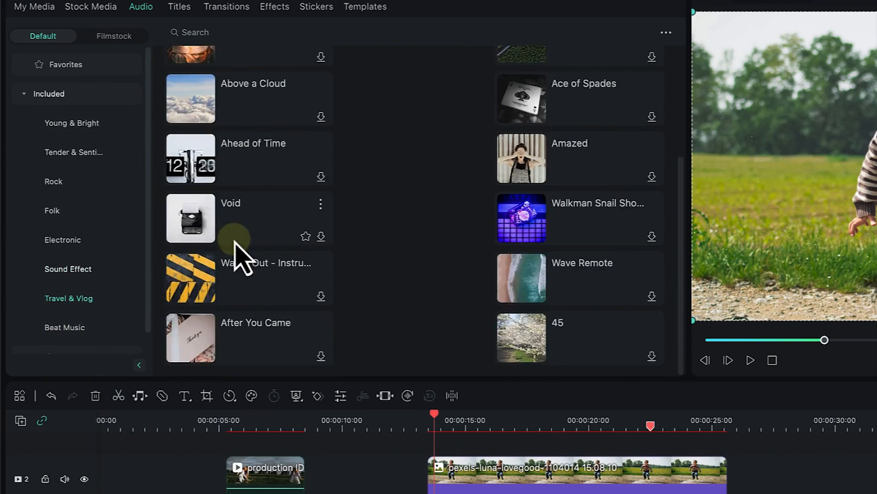
{"action": "scroll", "coordinate": [236, 256], "scroll_direction": "up", "scroll_amount": 3}
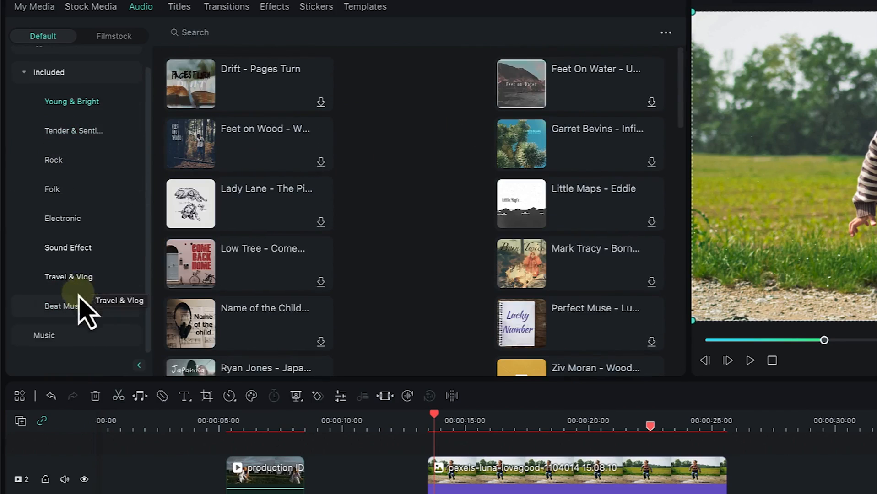
Browse the personal Music collection and the Electronic category in the audio library.
{"action": "left_click", "coordinate": [42, 337]}
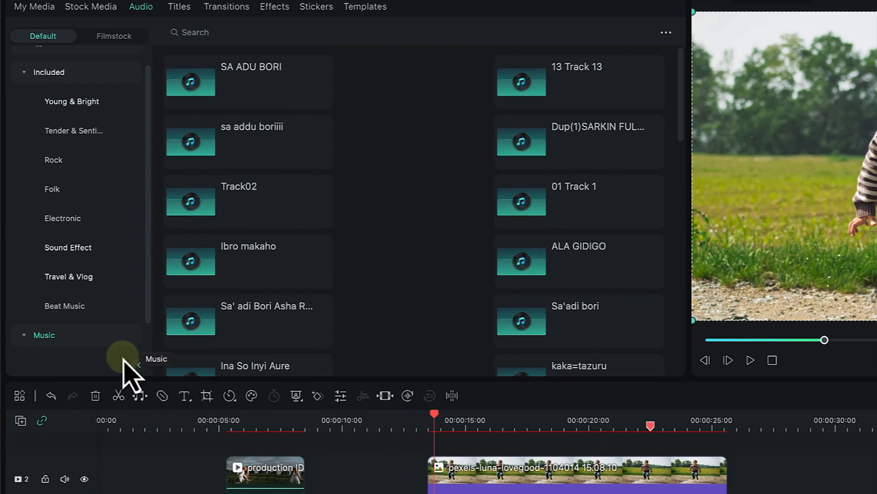
{"action": "scroll", "coordinate": [411, 270], "scroll_direction": "down", "scroll_amount": 2}
{"action": "scroll", "coordinate": [411, 269], "scroll_direction": "down", "scroll_amount": 10}
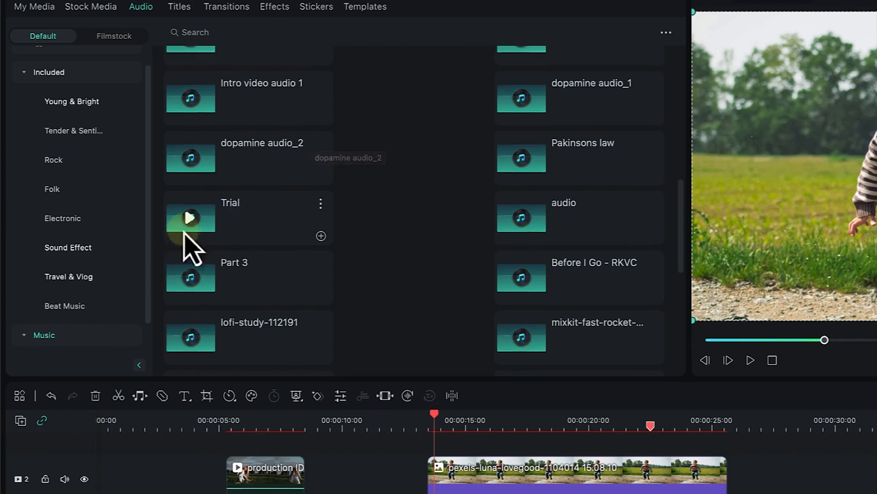
{"action": "scroll", "coordinate": [183, 247], "scroll_direction": "up", "scroll_amount": 10}
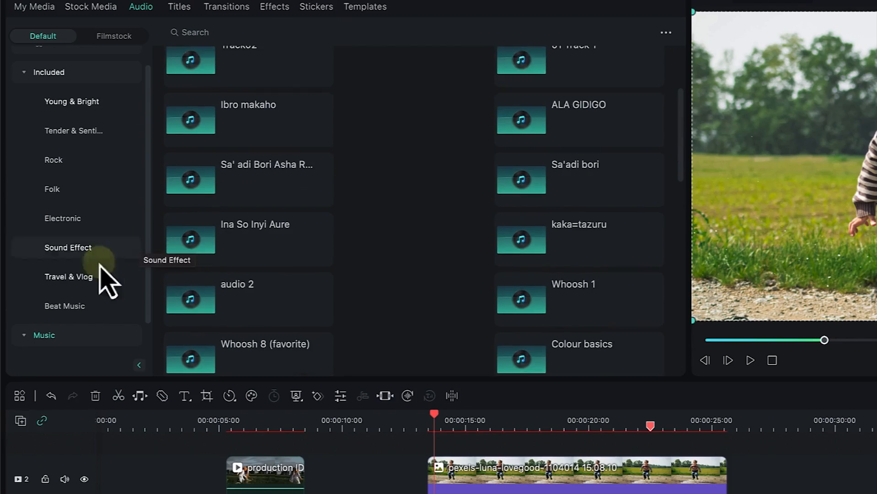
{"action": "left_click", "coordinate": [75, 206]}
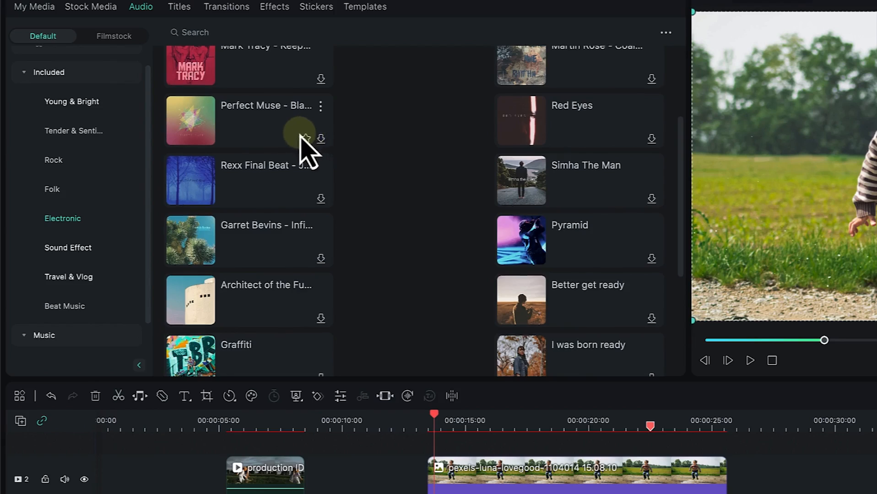
{"action": "scroll", "coordinate": [302, 151], "scroll_direction": "up", "scroll_amount": 3}
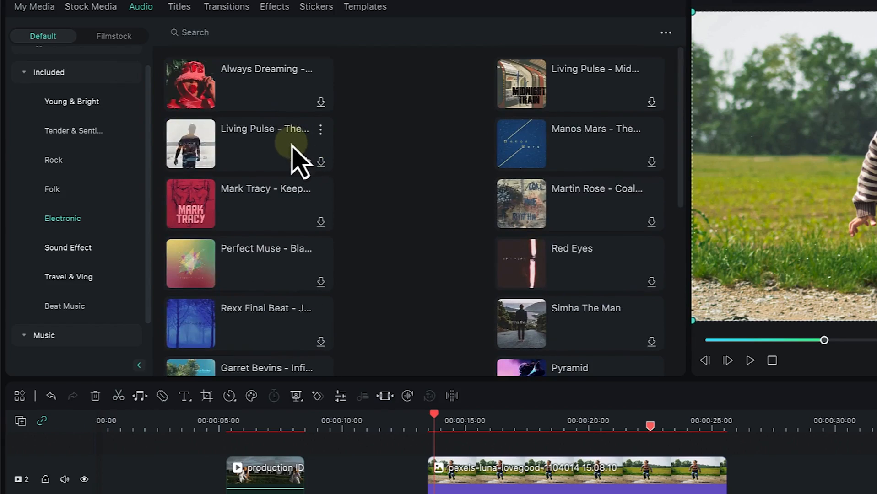
Download Drift - Pages Turn from the Young & Bright category and add it to the timeline.
{"action": "left_click", "coordinate": [99, 97]}
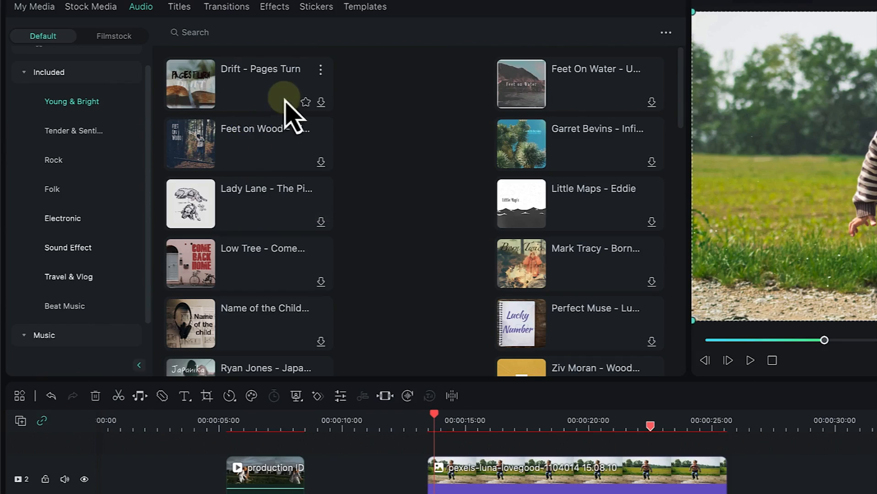
{"action": "left_click", "coordinate": [320, 102]}
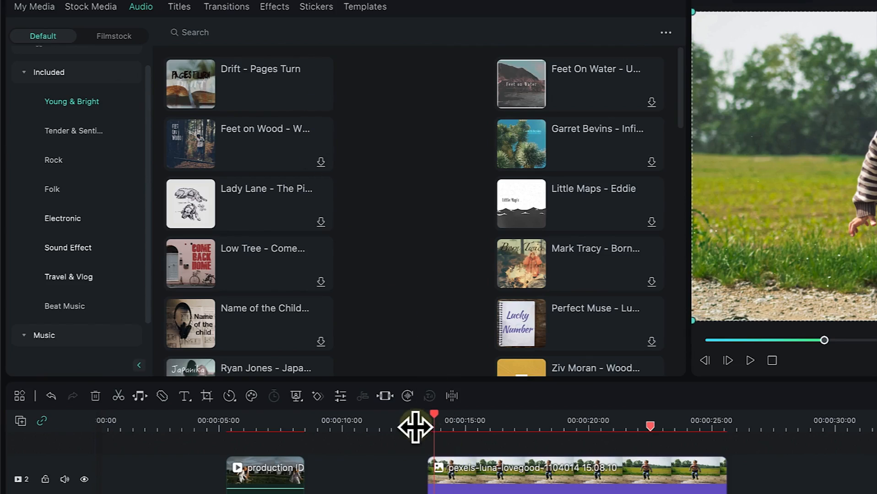
{"action": "mouse_move", "coordinate": [322, 105]}
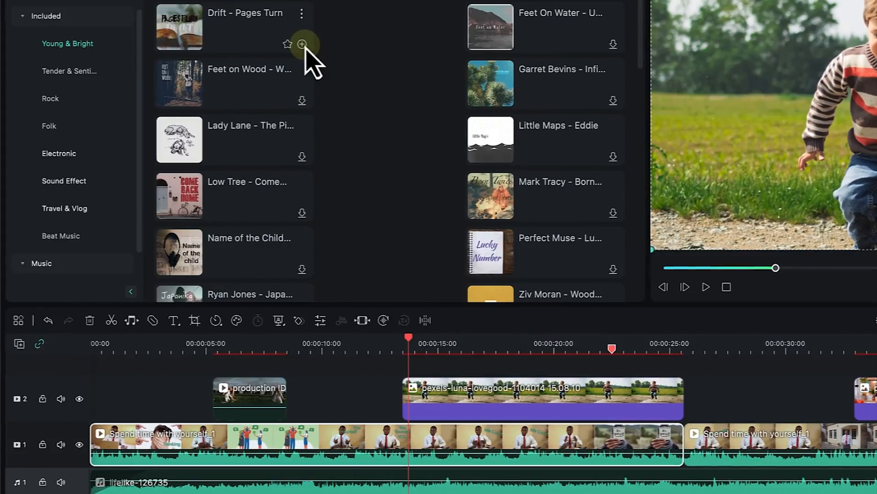
{"action": "left_click", "coordinate": [302, 44]}
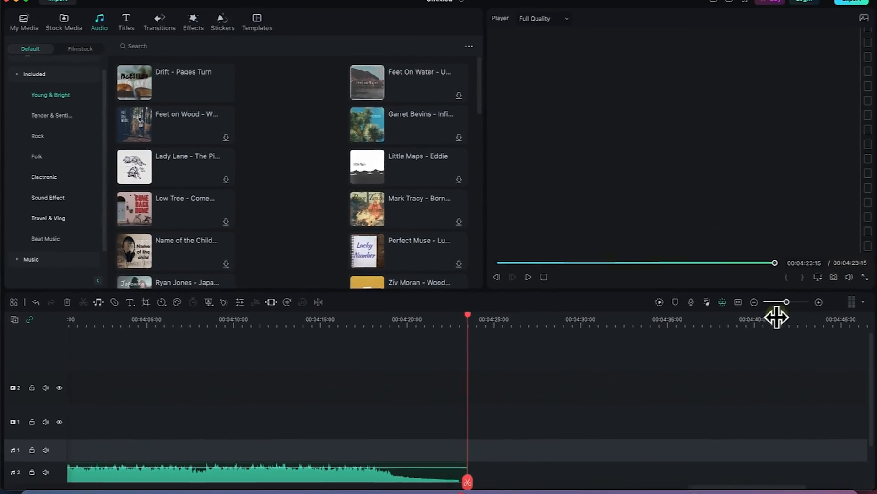
Move the Drift - Pages Turn clip to the start of Audio 2 and trim its end to the footage's end at 00:00:45:17.
{"action": "left_click", "coordinate": [737, 303]}
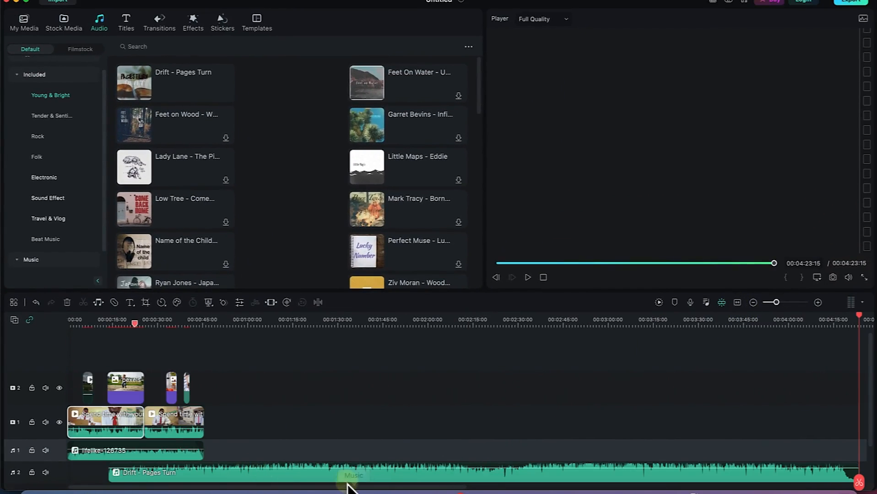
{"action": "left_click_drag", "start_coordinate": [345, 482], "coordinate": [190, 451]}
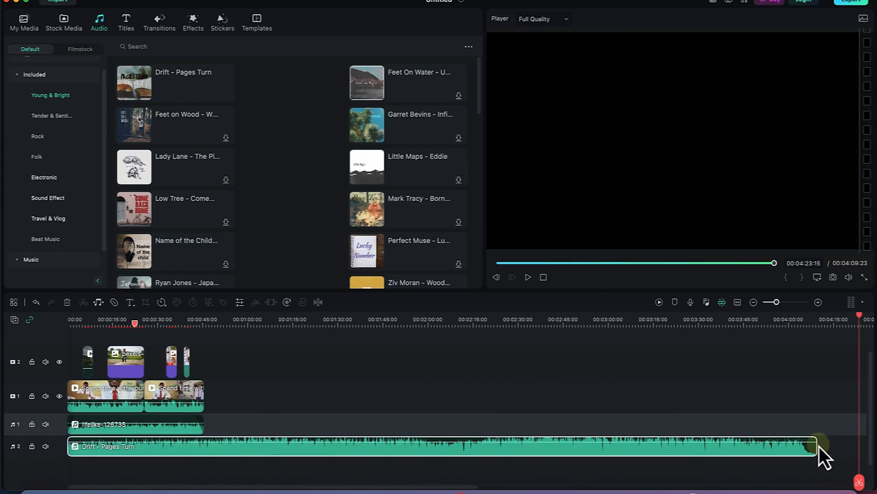
{"action": "left_click_drag", "start_coordinate": [816, 446], "coordinate": [213, 435]}
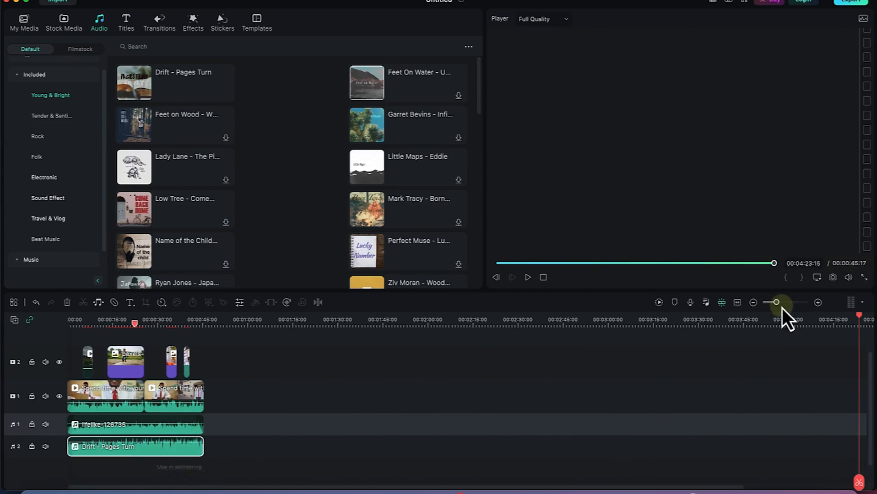
{"action": "left_click", "coordinate": [737, 302]}
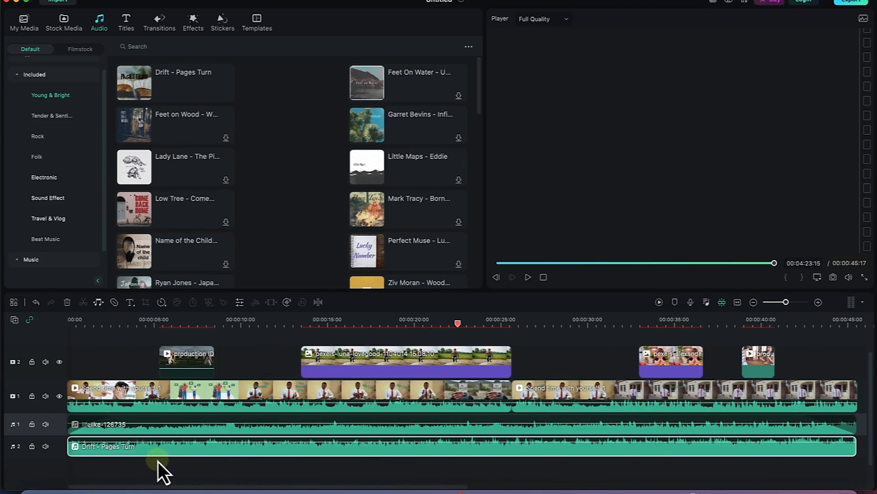
Look through the Trending tracks in the Filmstock audio library, and return to the project's Music folder.
{"action": "left_click", "coordinate": [87, 59]}
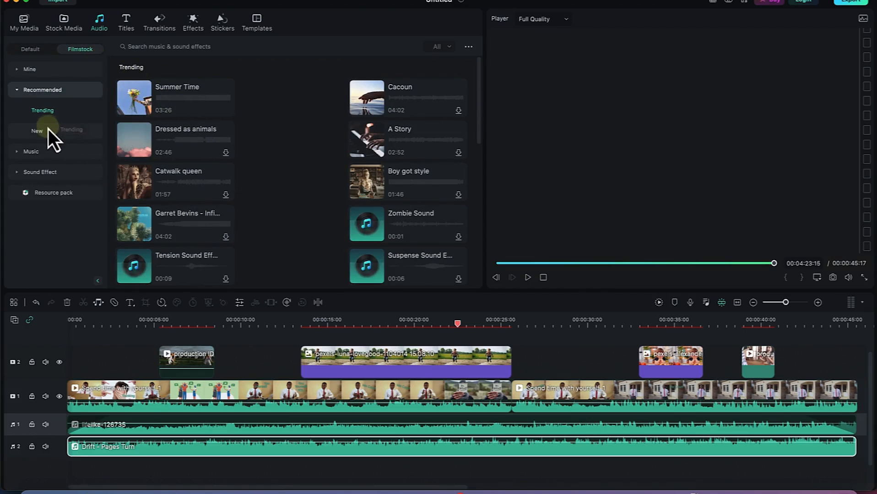
{"action": "scroll", "coordinate": [293, 183], "scroll_direction": "down", "scroll_amount": 2}
{"action": "scroll", "coordinate": [290, 184], "scroll_direction": "up", "scroll_amount": 2}
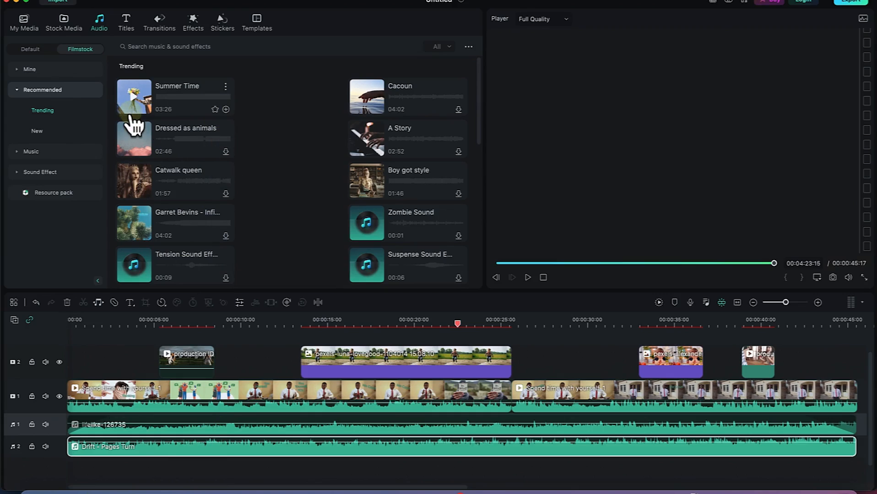
{"action": "left_click", "coordinate": [25, 22]}
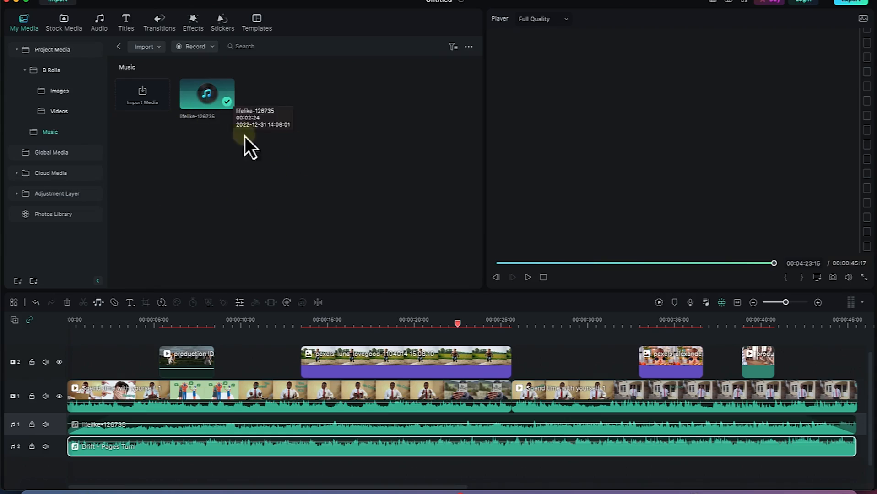